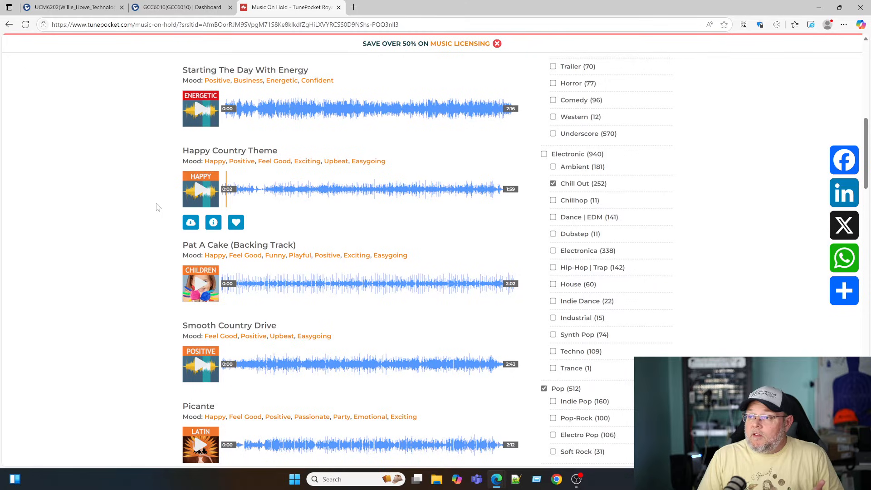
Switch to the UCM6202 web interface and open its Music On Hold management page.
scroll(156, 207, "up", 9)
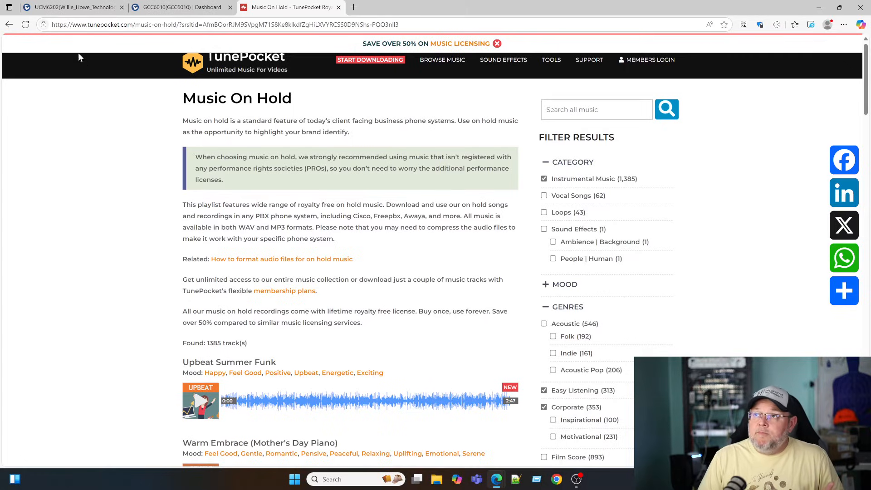
left_click(89, 14)
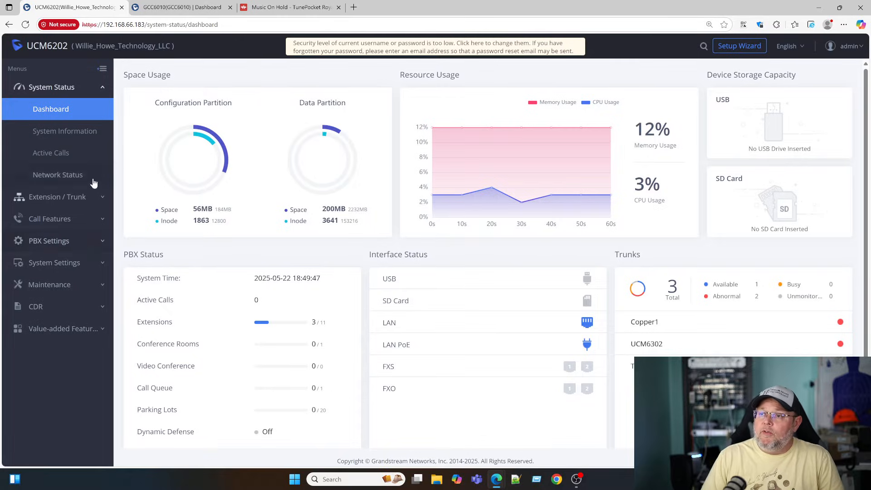
left_click(57, 263)
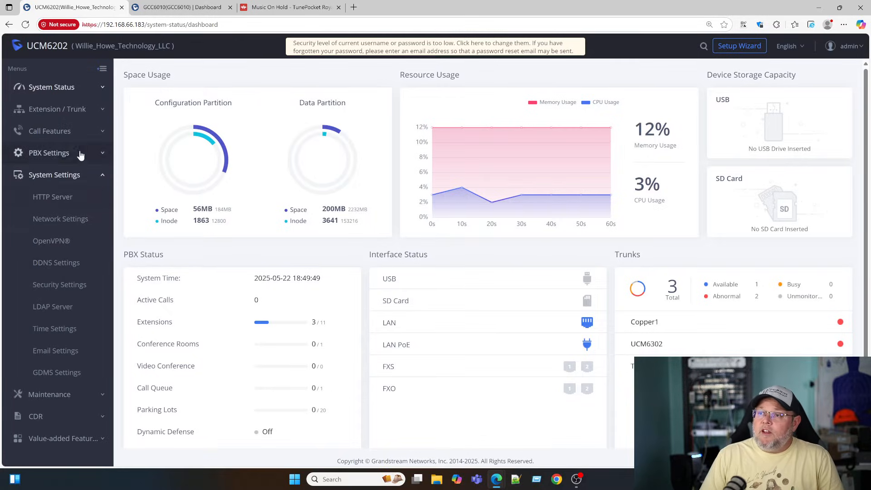
left_click(59, 154)
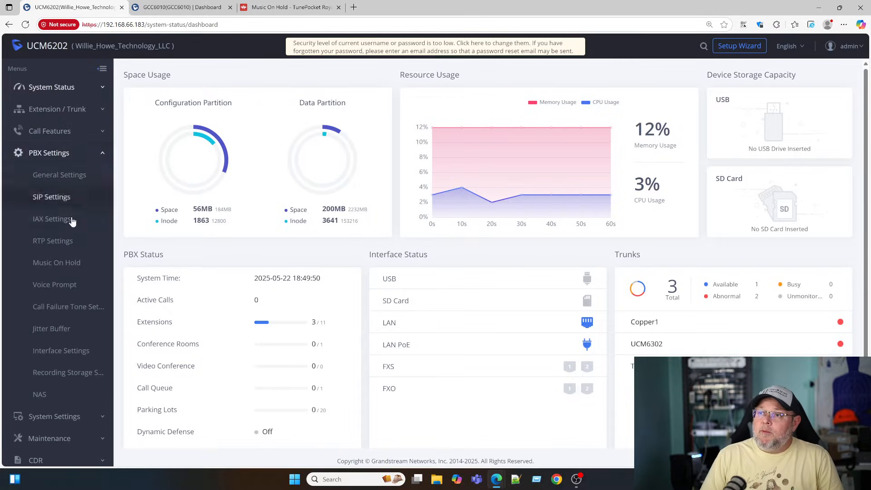
left_click(54, 265)
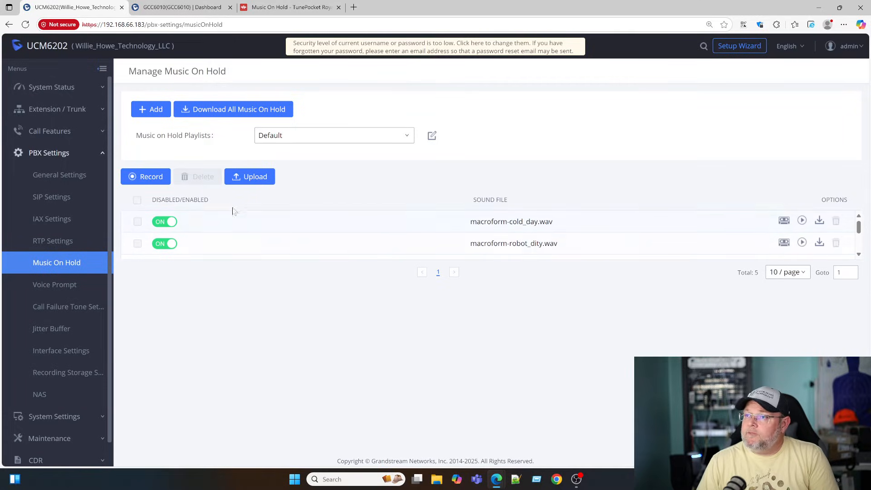
Play the macroform-cold_day.wav hold music on extension 5000.
left_click(802, 221)
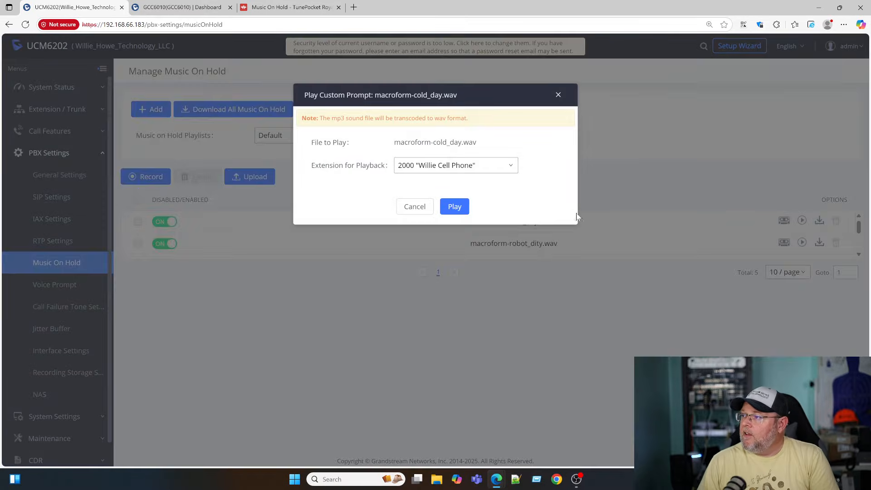
left_click(472, 165)
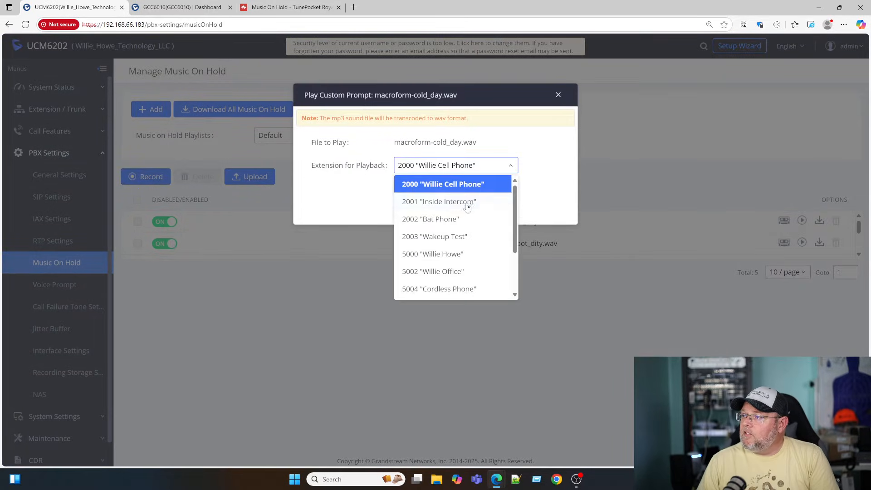
left_click(460, 254)
left_click(455, 208)
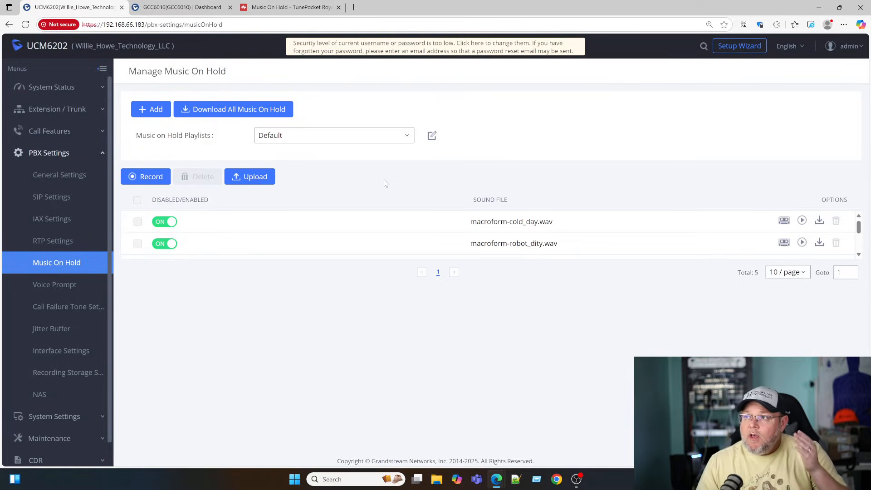
Check the file type options for uploading hold music on the UCM6202, and close the dialog without uploading.
left_click(253, 178)
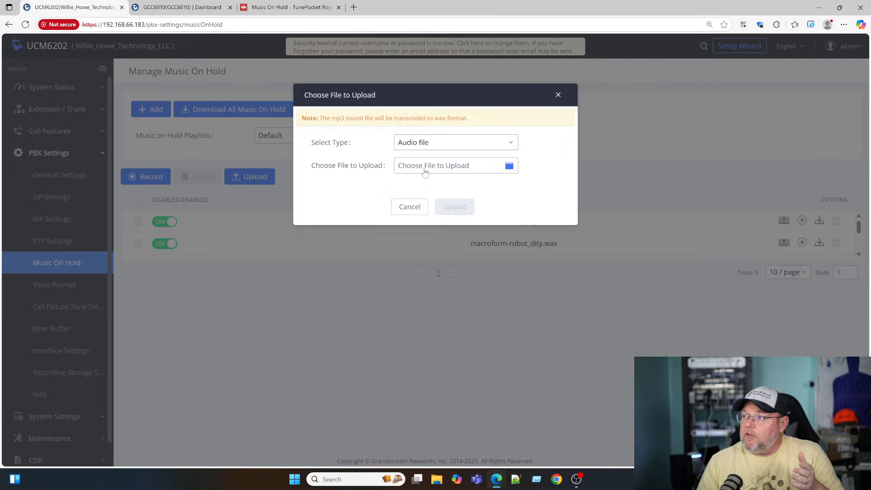
left_click(428, 145)
left_click(370, 140)
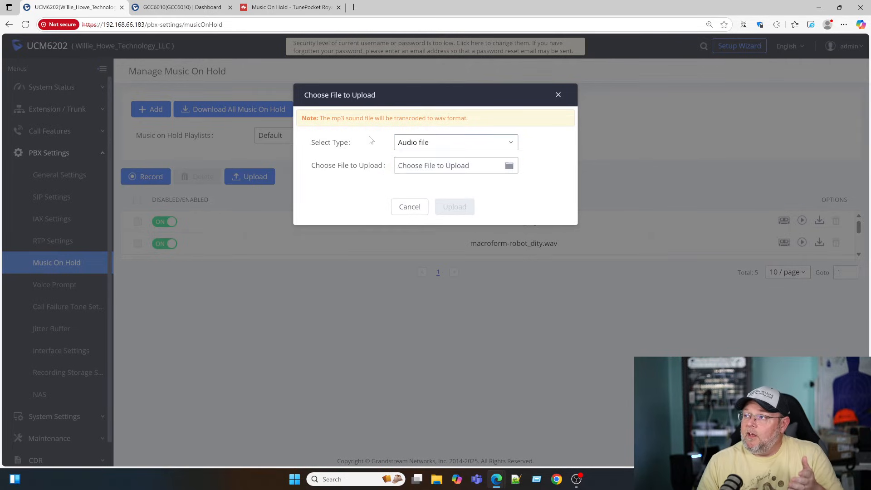
left_click(409, 206)
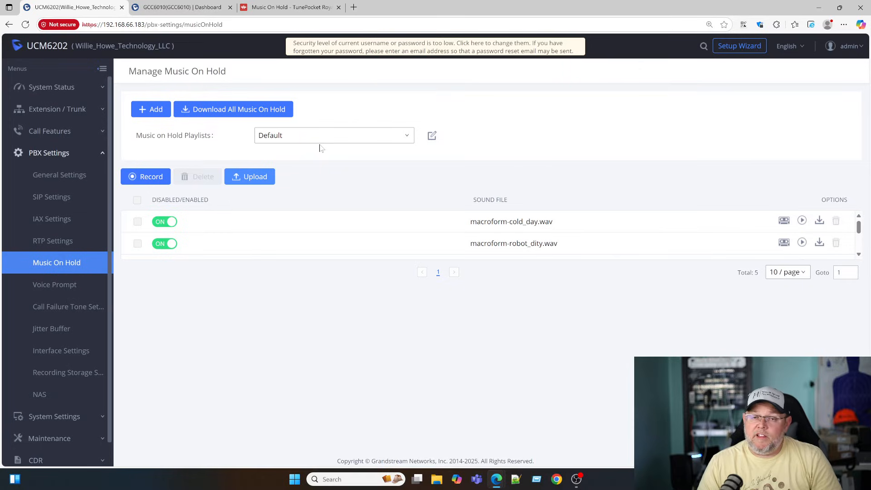
Open the Music On Hold page on the GCC6010 PBX and compare its sound files with those of the UCM6202.
left_click(182, 13)
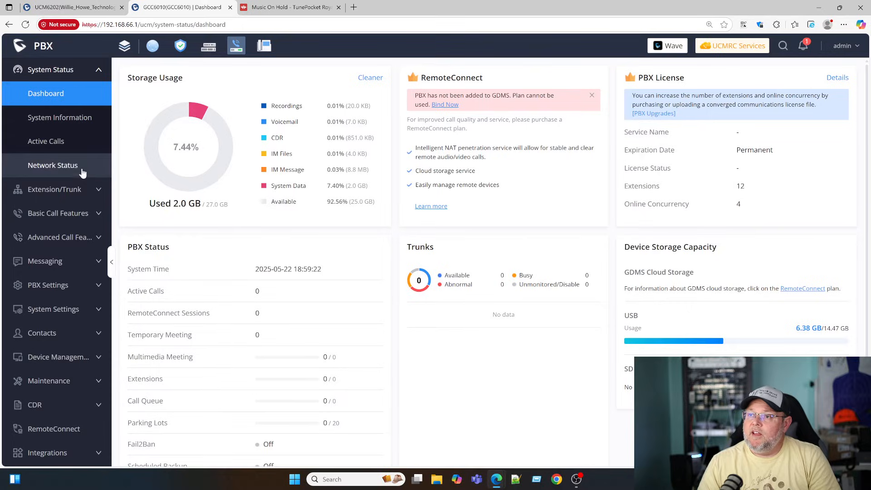
left_click(65, 284)
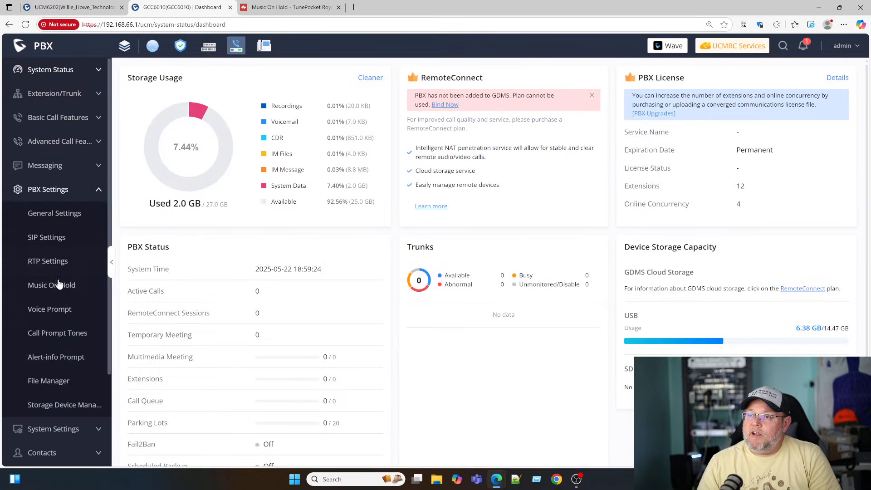
left_click(58, 286)
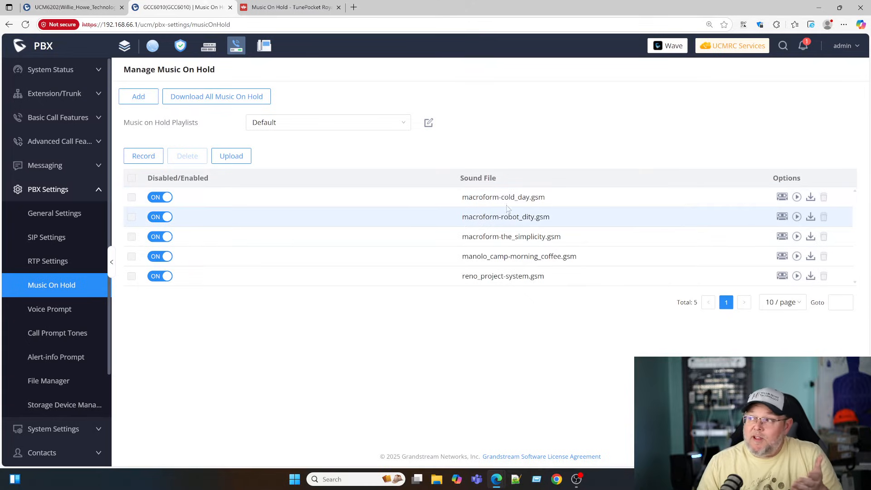
left_click(81, 10)
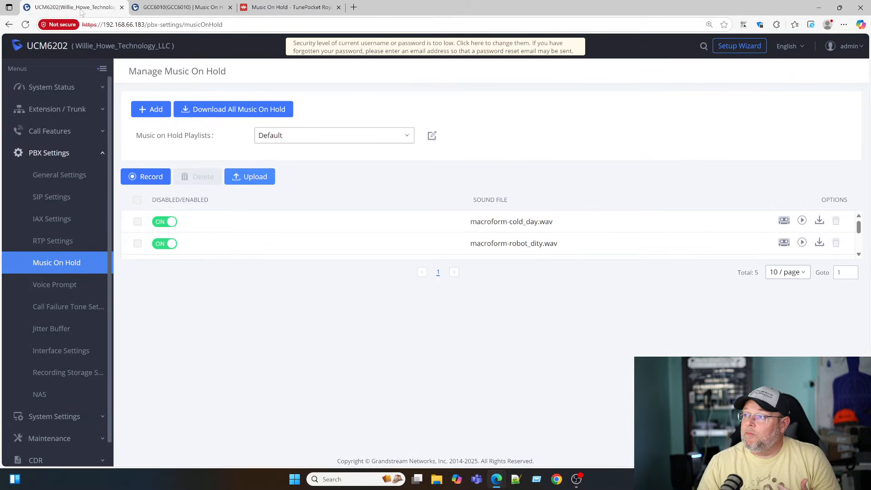
left_click(194, 11)
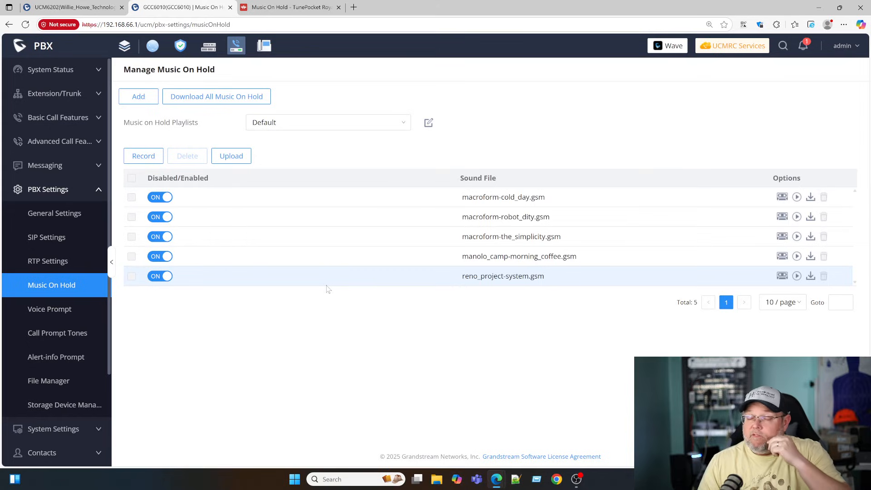
Read the mp3 conversion note for uploading hold music on the GCC6010, and close the dialog without uploading.
left_click(243, 161)
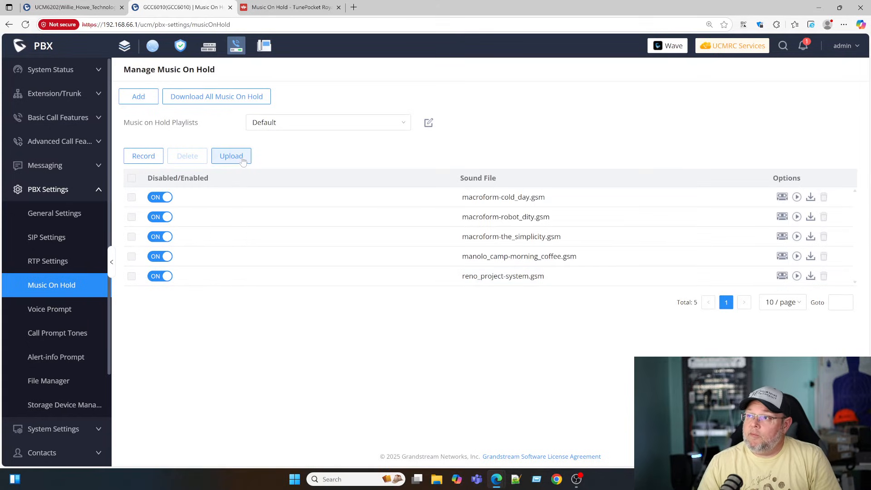
left_click_drag(345, 210, 489, 215)
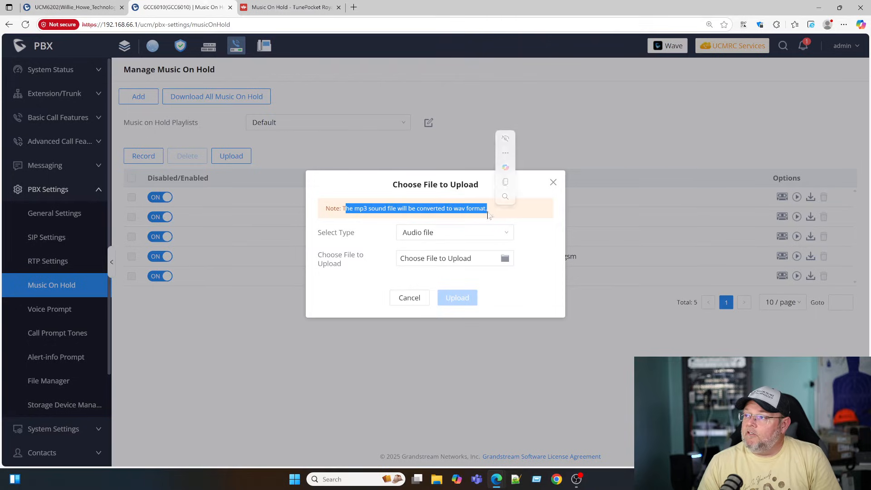
left_click(409, 298)
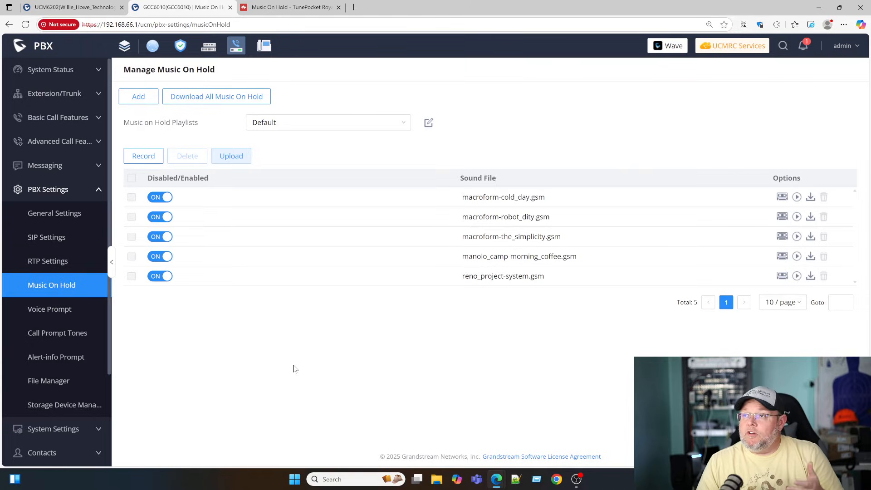
Return to the UCM6202 and review the Default playlist's sort setting and the available music on hold playlists.
key("ctrl+shift+Tab")
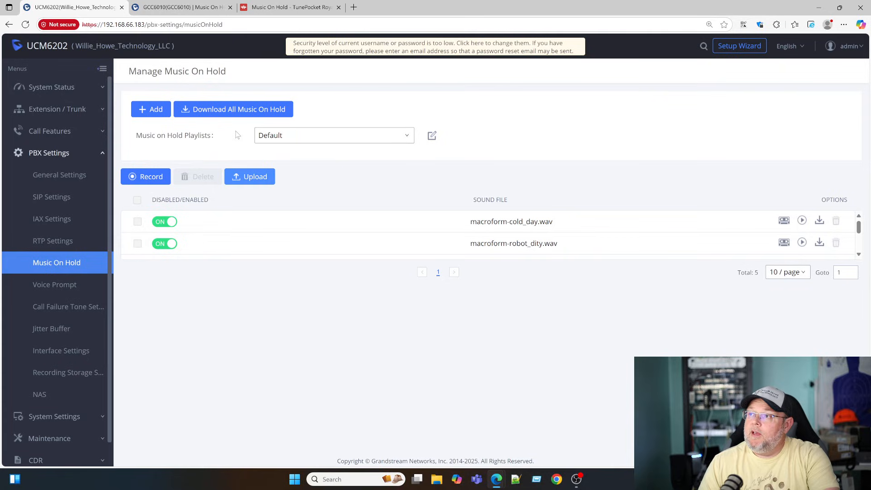
left_click(432, 137)
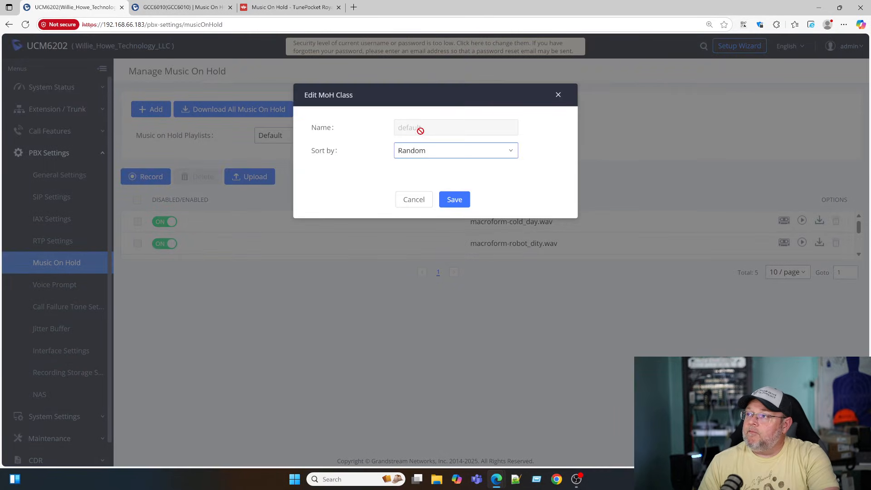
left_click(415, 200)
left_click(343, 136)
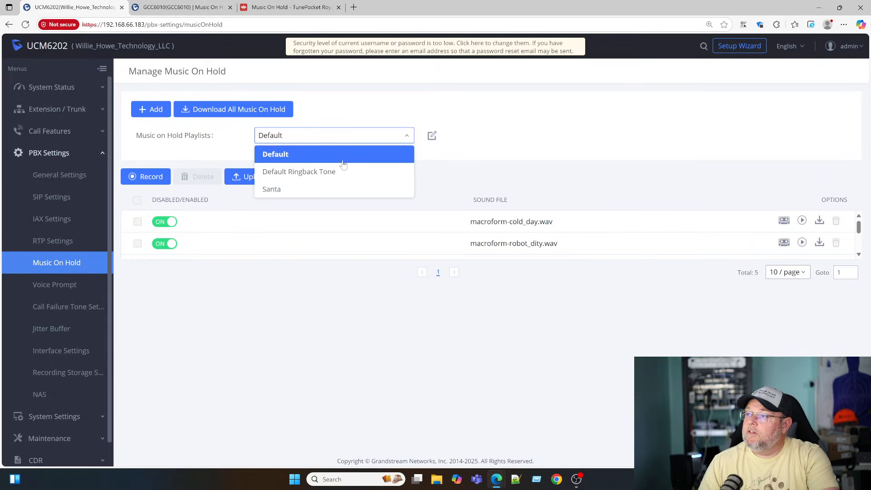
Add a music on hold playlist named Test, sorted by Name, and save it.
left_click(149, 110)
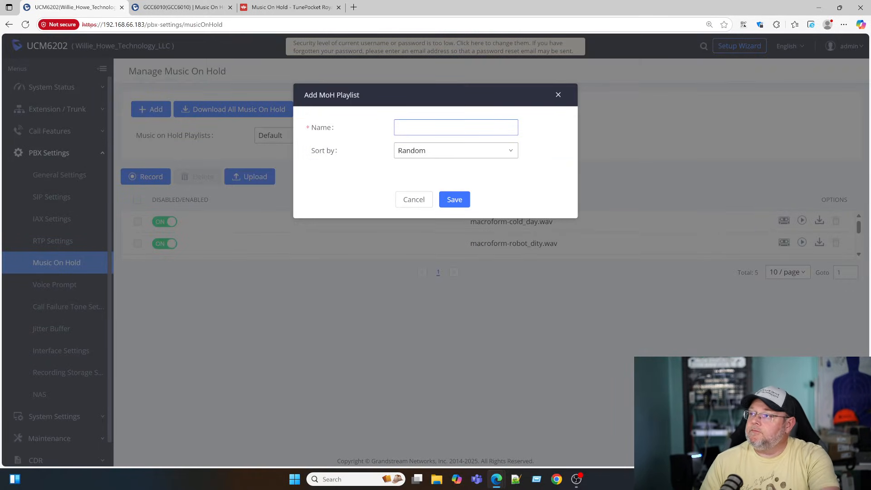
type("Test")
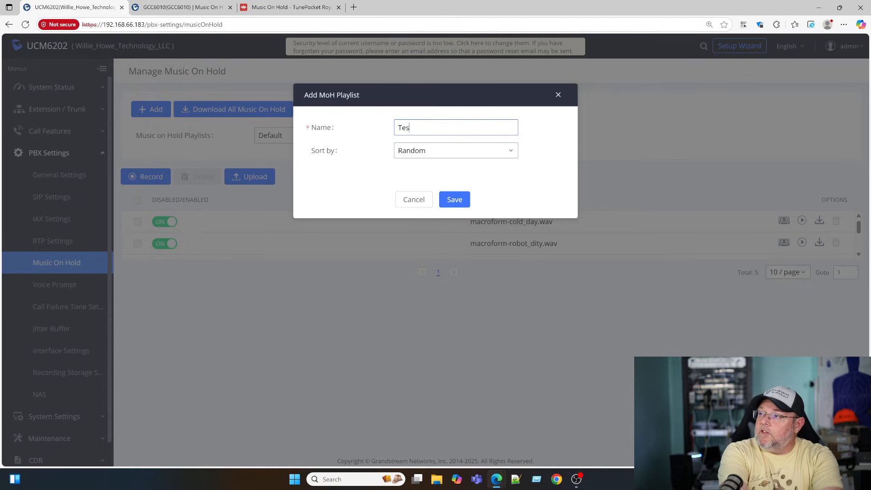
left_click(445, 150)
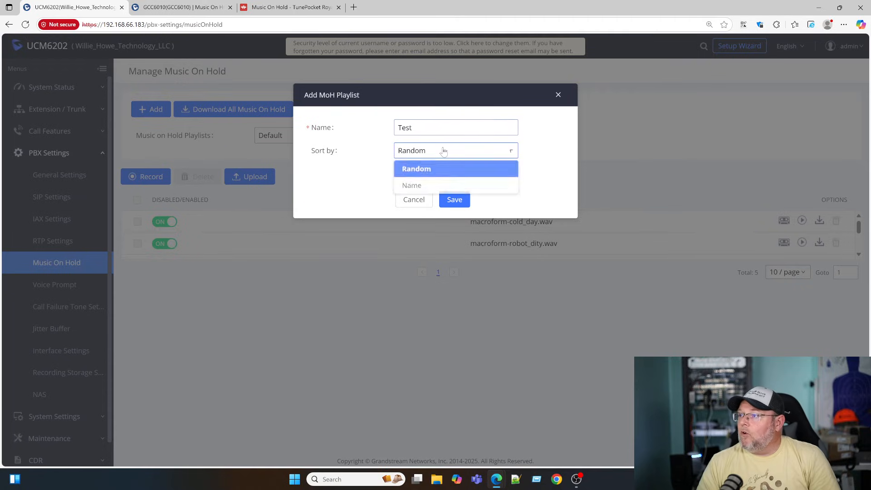
left_click(431, 185)
left_click(455, 200)
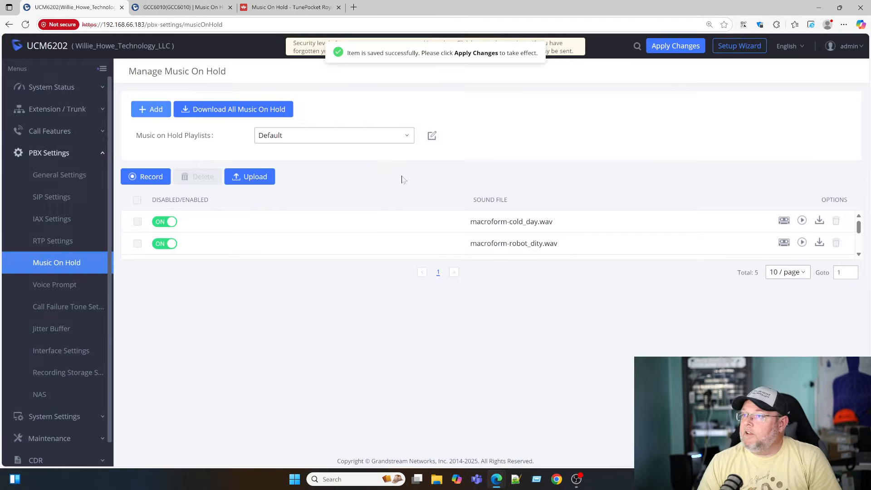
View the contents of the Test playlist, and switch back to the Default playlist.
left_click(306, 138)
left_click(302, 204)
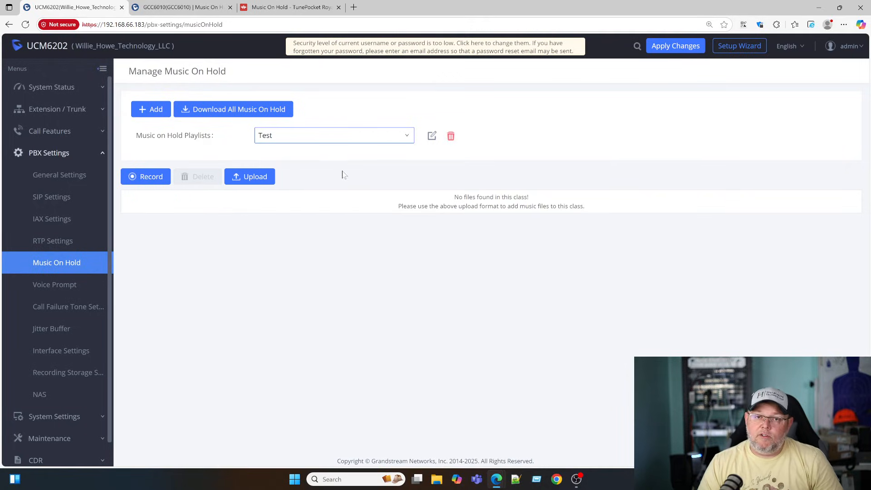
left_click(342, 145)
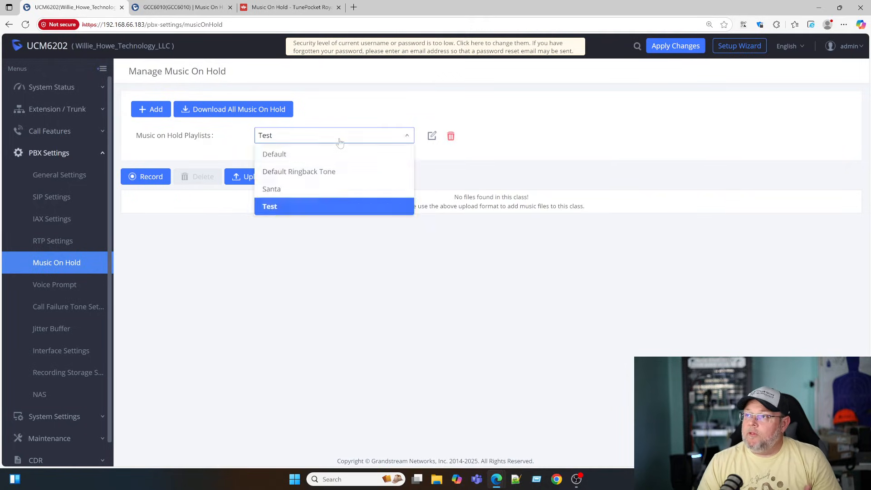
left_click(321, 156)
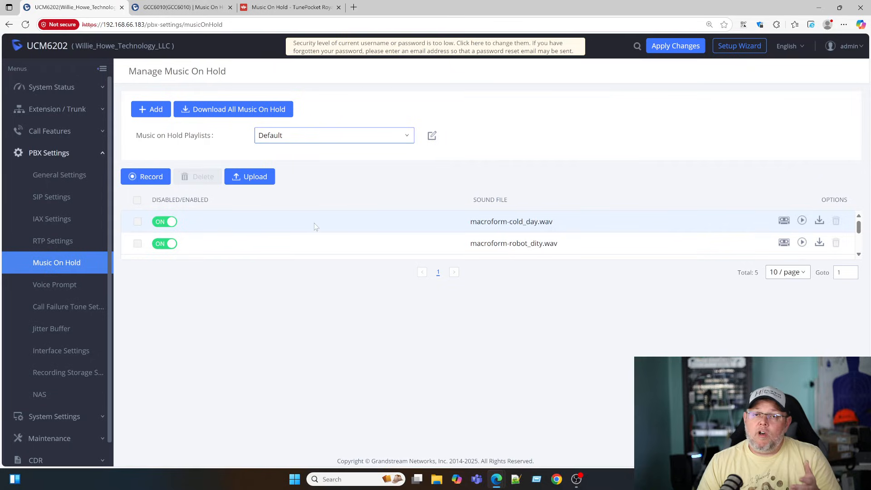
Open extension 5000 for editing and review the playlists available for its Music On Hold feature setting, leaving the selection as is.
left_click(69, 111)
left_click(63, 132)
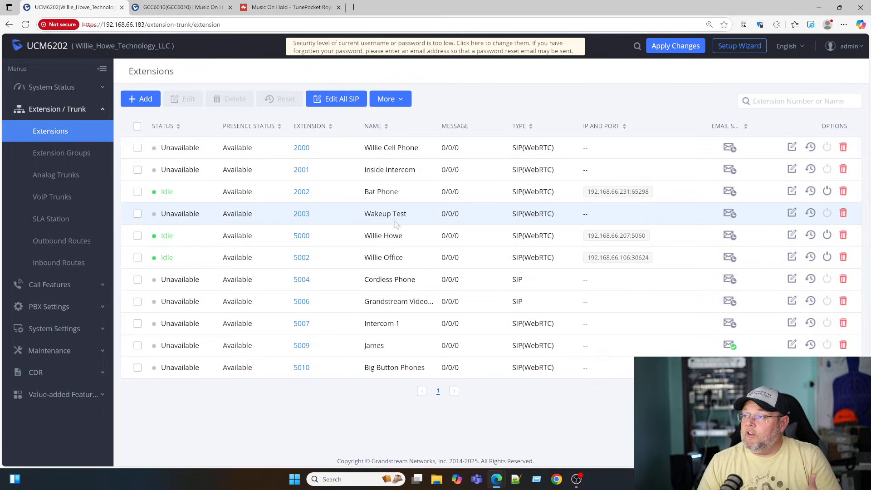
left_click(791, 236)
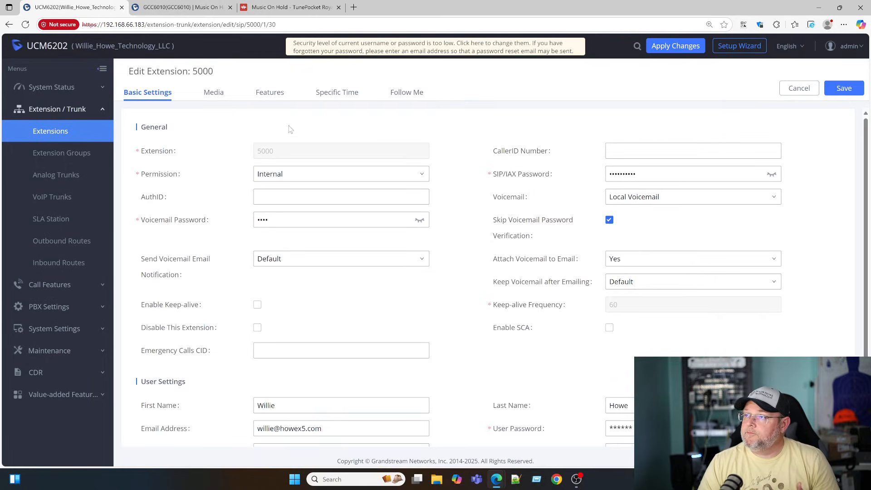
left_click(272, 94)
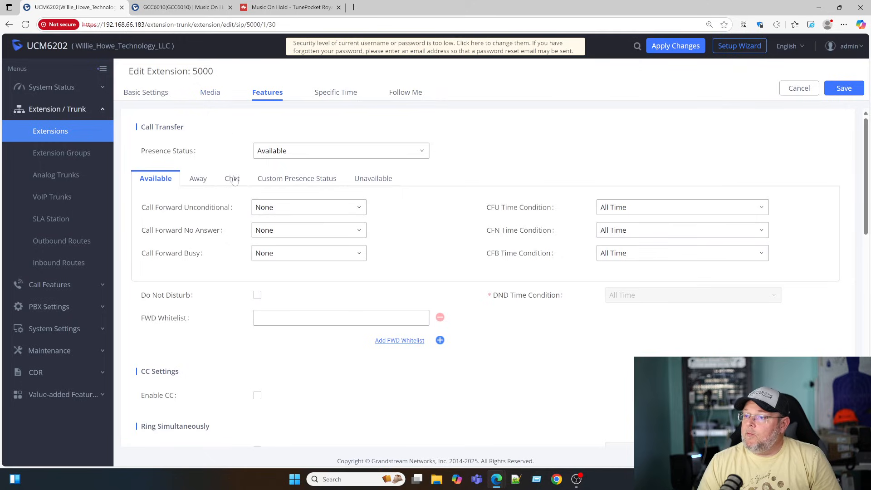
scroll(233, 179, "down", 10)
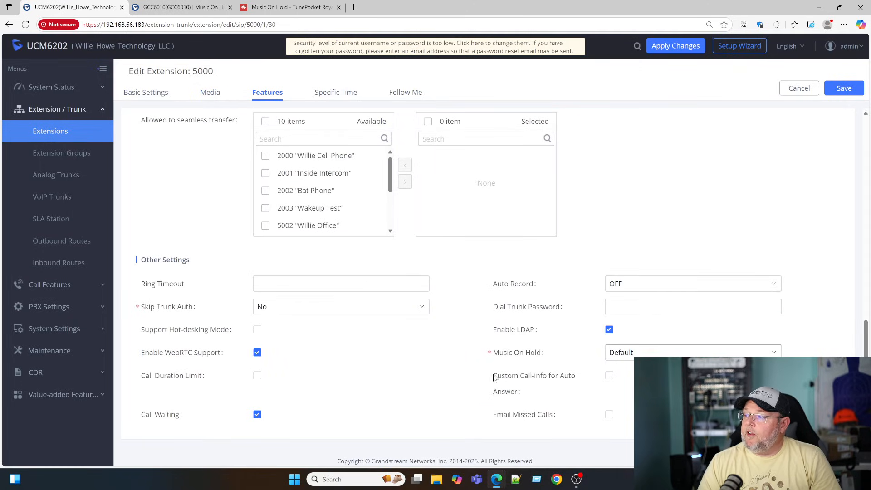
mouse_move(511, 357)
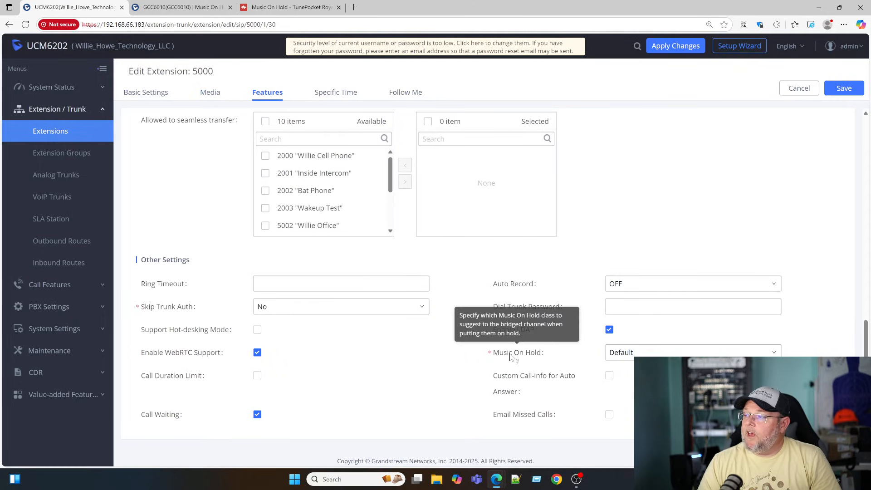
left_click(619, 356)
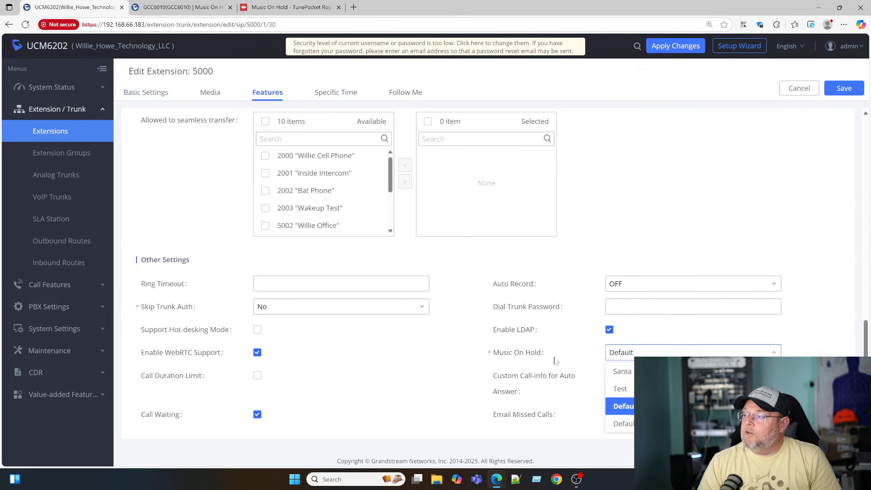
left_click(464, 360)
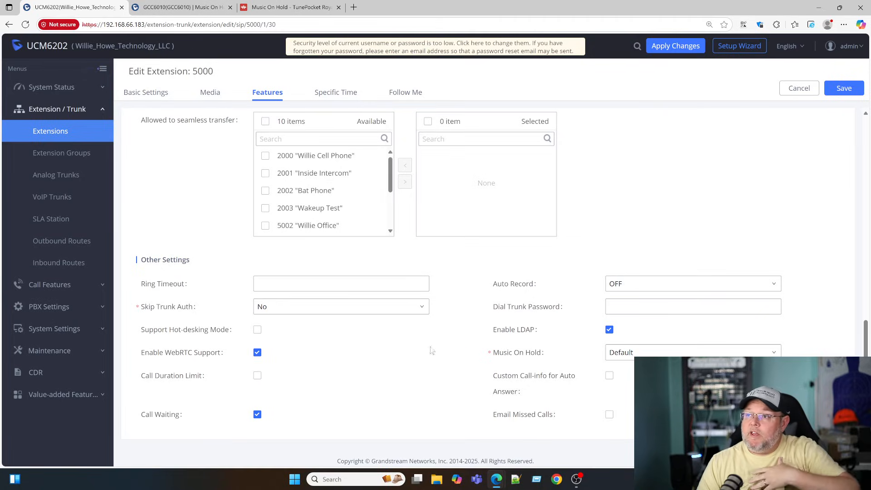
Open the Support ring group (6400) and review its Music On Hold choices without selecting a different one.
left_click(59, 285)
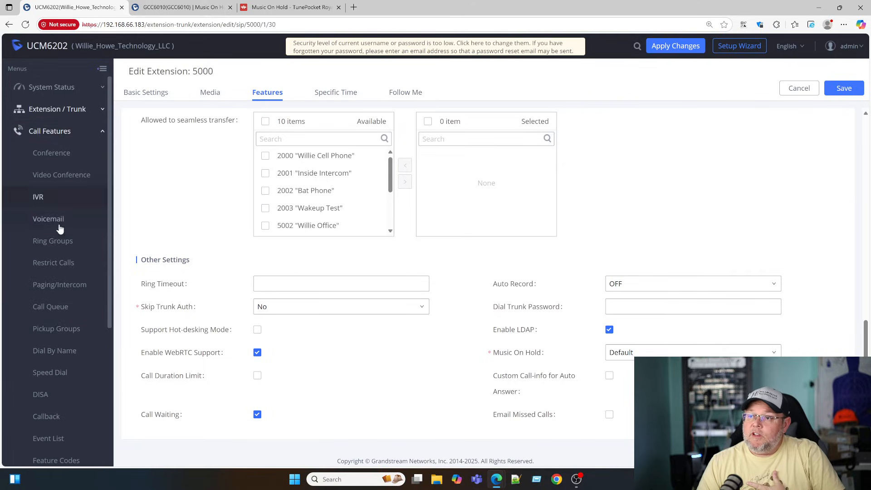
scroll(63, 290, "down", 3)
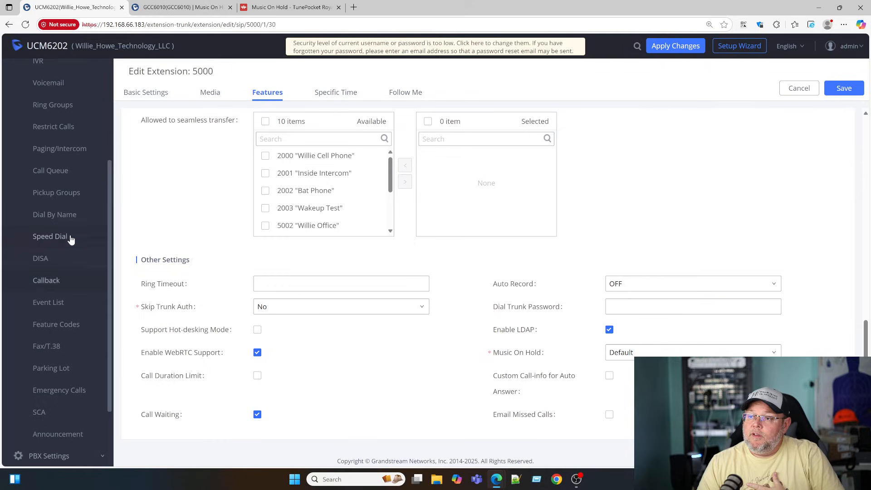
scroll(67, 349, "up", 1)
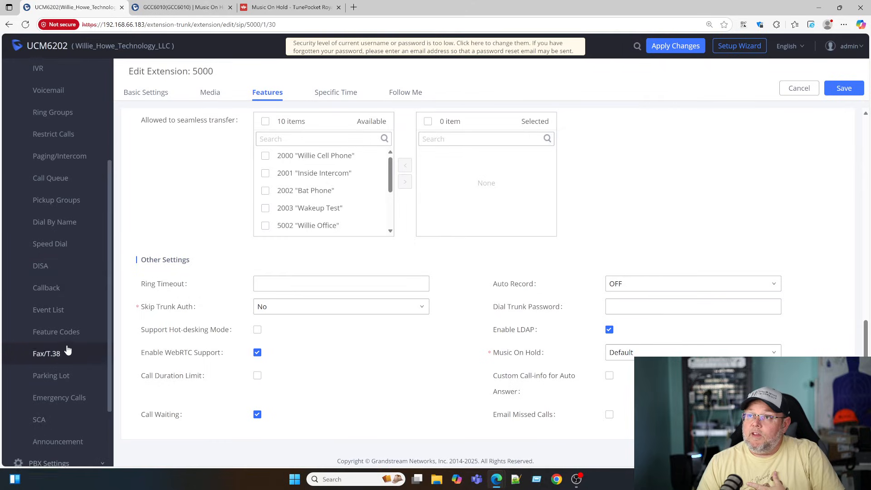
scroll(69, 327, "up", 1)
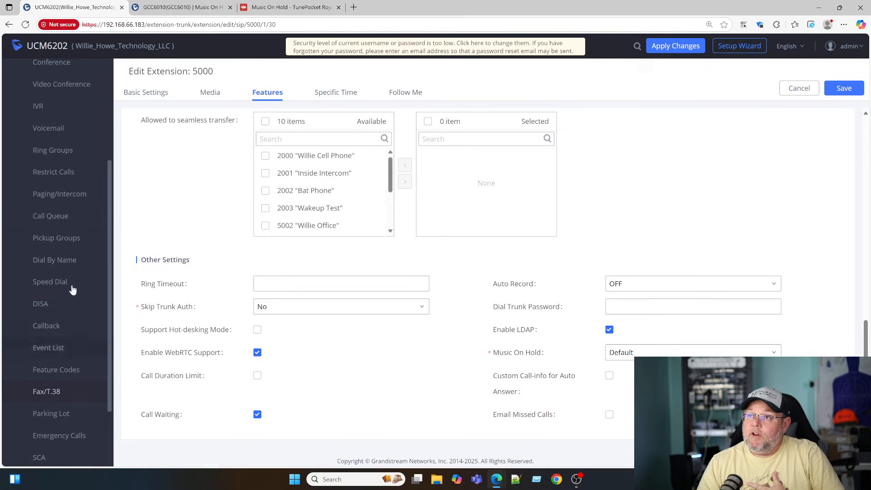
left_click(56, 156)
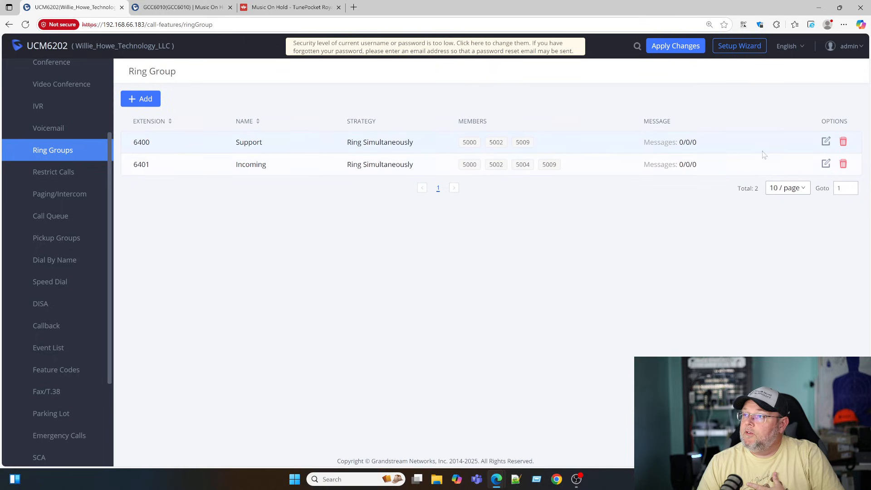
left_click(825, 142)
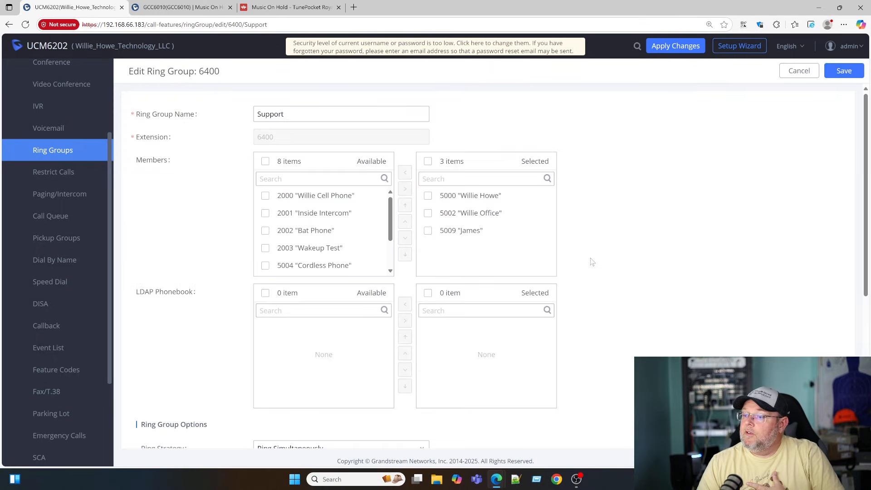
scroll(591, 258, "down", 4)
scroll(591, 262, "down", 2)
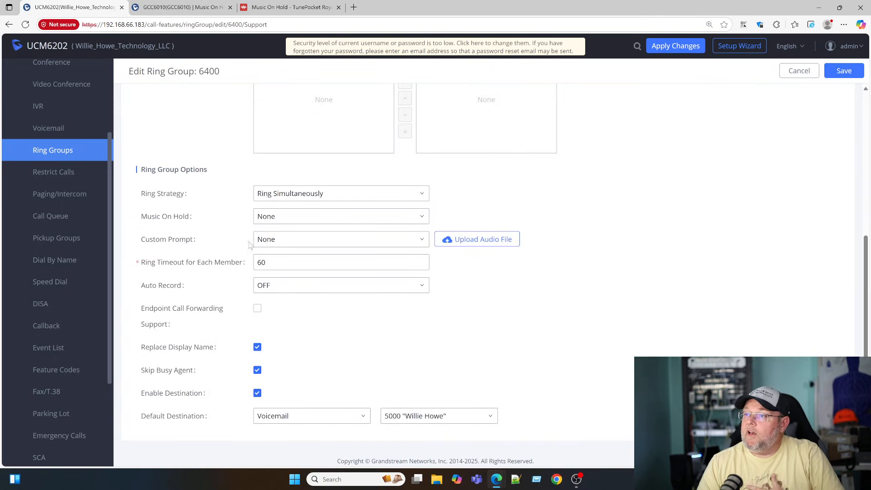
left_click(269, 220)
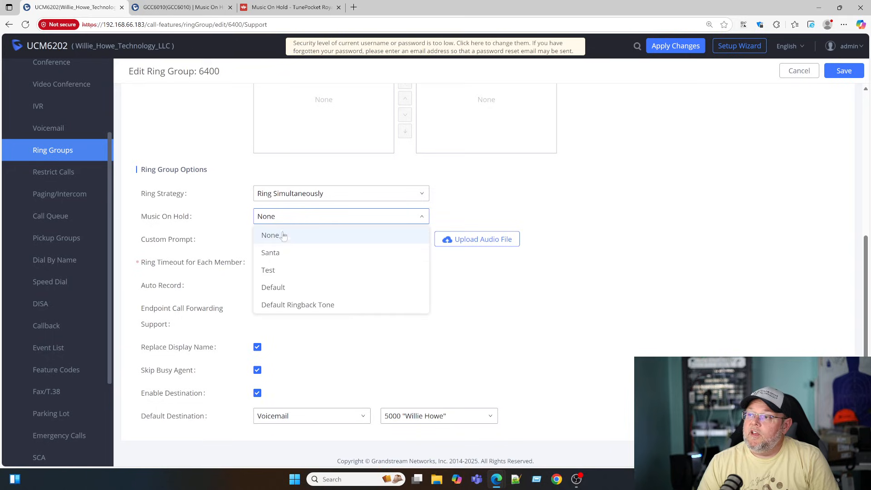
left_click(221, 222)
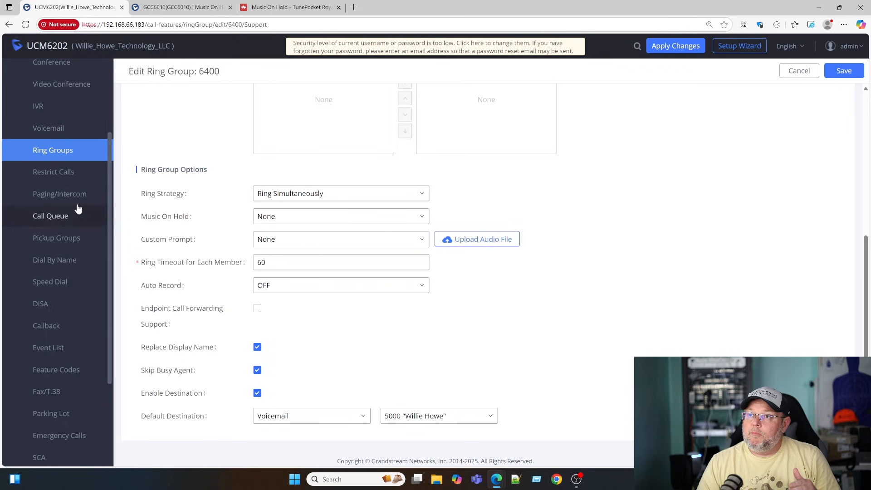
Check the basic settings of the H5 IVR for a music on hold option, and return to the IVR list without saving.
left_click(39, 111)
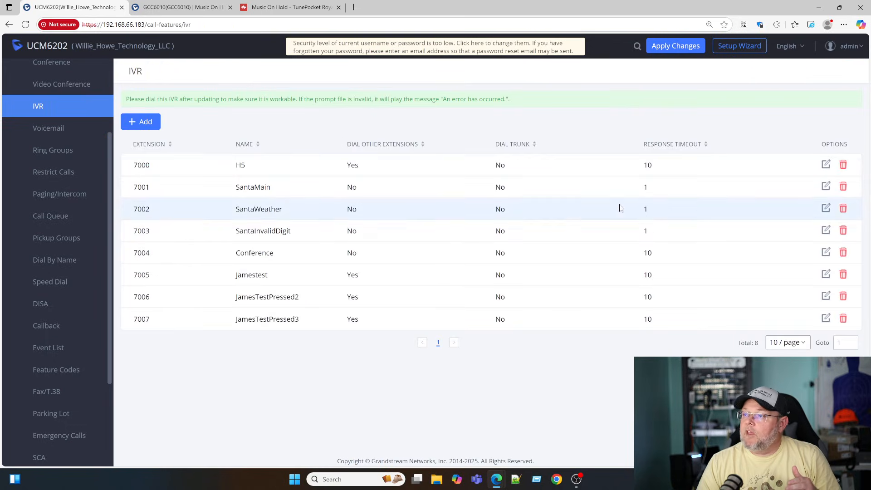
left_click(825, 166)
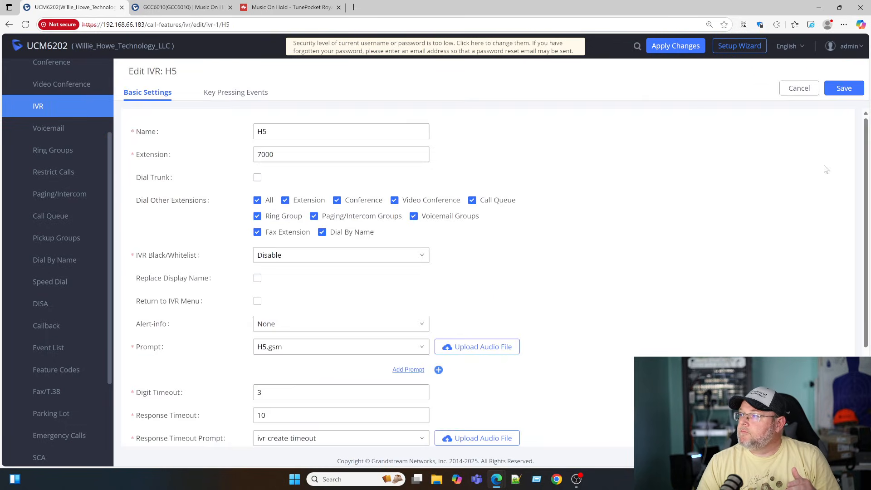
scroll(542, 256, "down", 4)
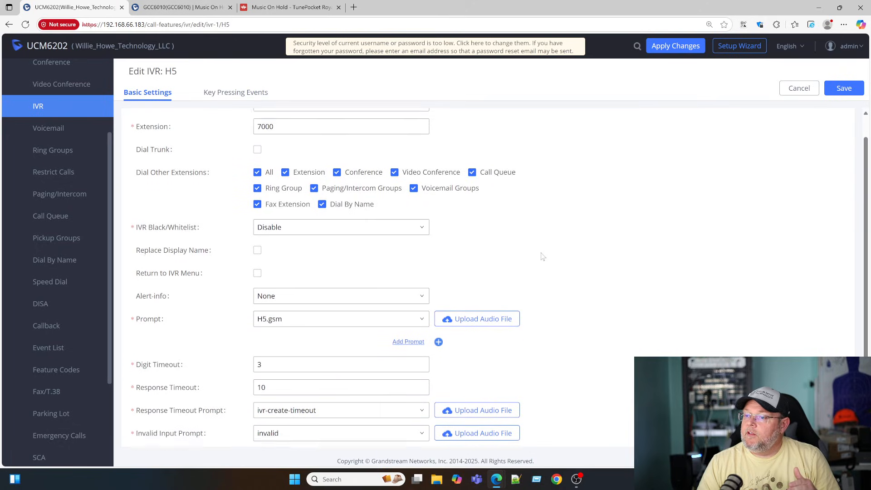
scroll(542, 257, "down", 2)
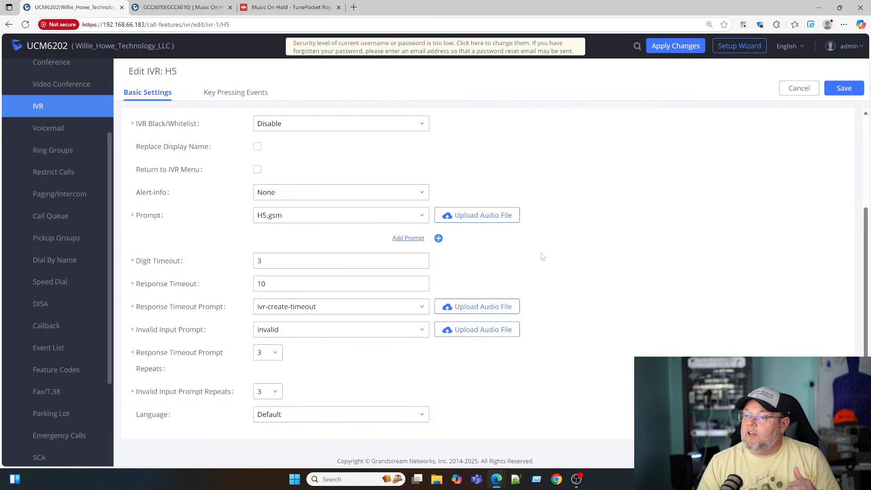
scroll(542, 257, "up", 4)
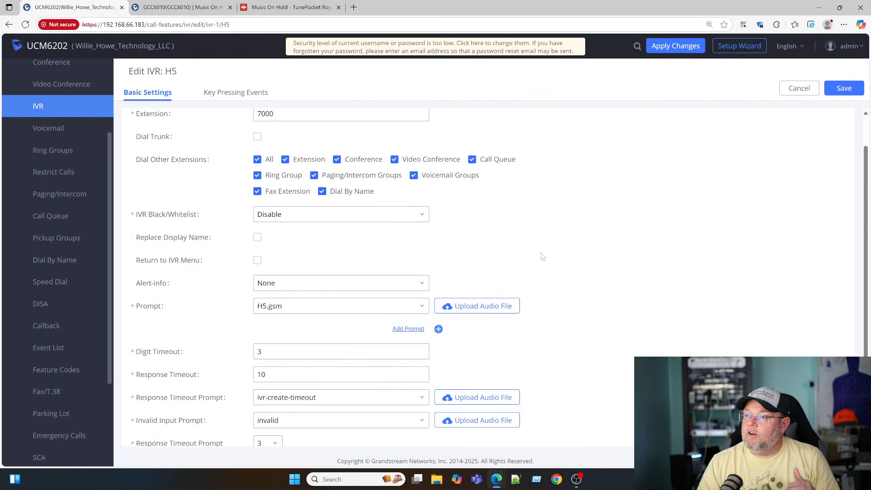
scroll(542, 256, "up", 2)
scroll(542, 256, "down", 6)
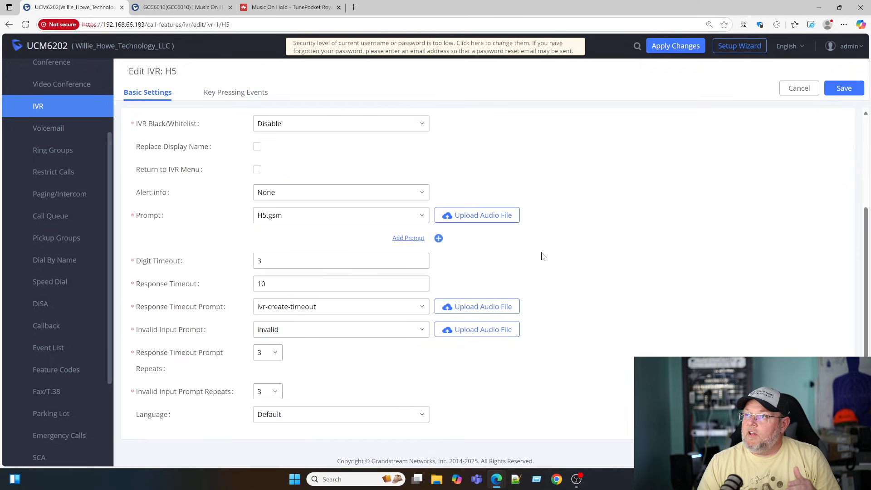
scroll(526, 254, "up", 6)
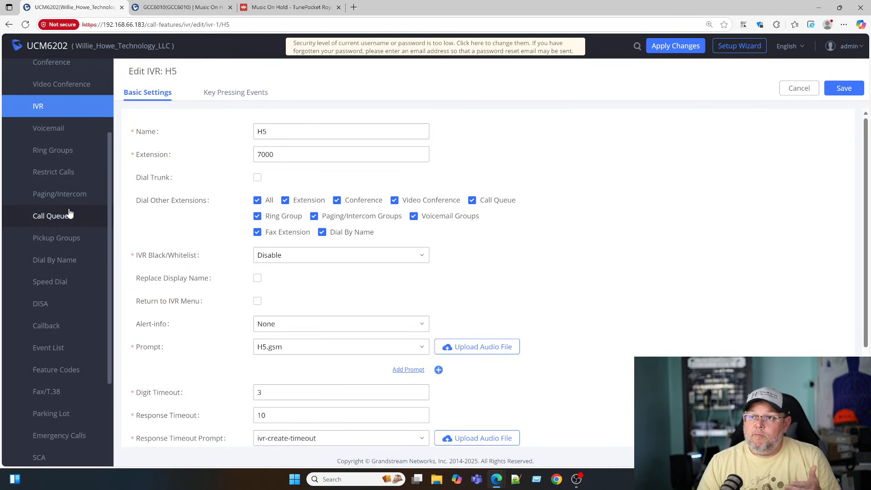
left_click(43, 112)
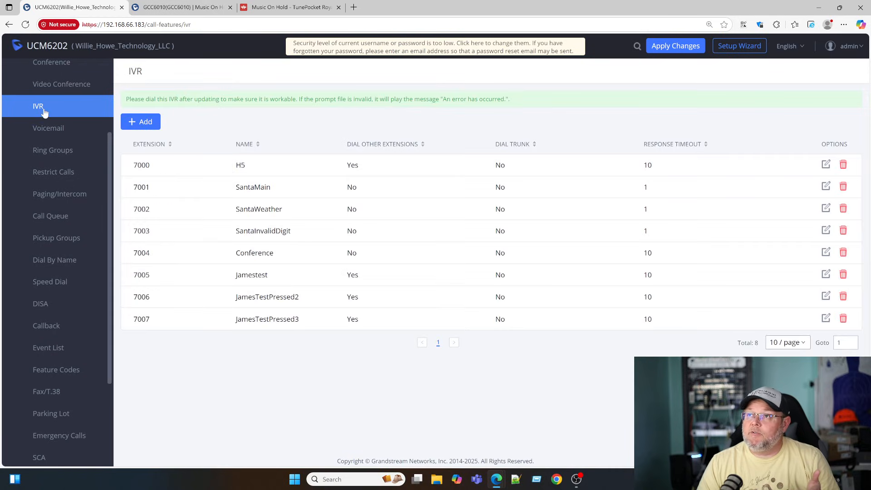